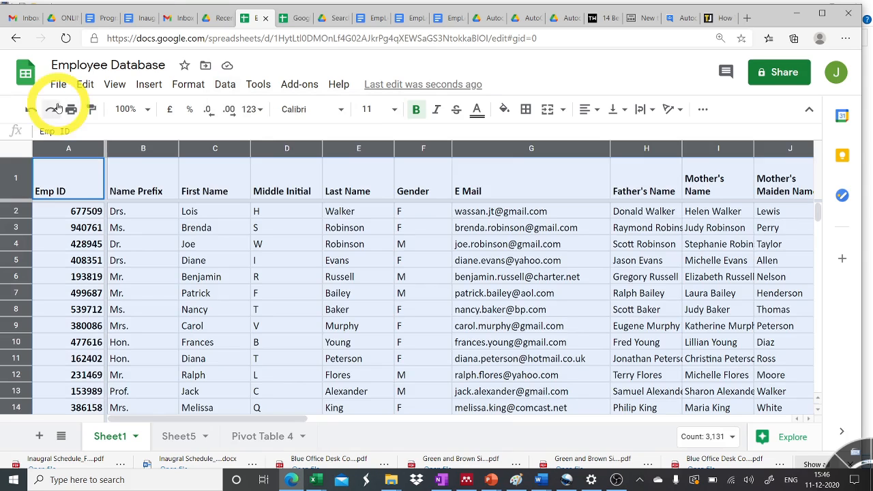
Step: Create a pivot table on a new sheet from all the data in Sheet1
left_click(13, 146)
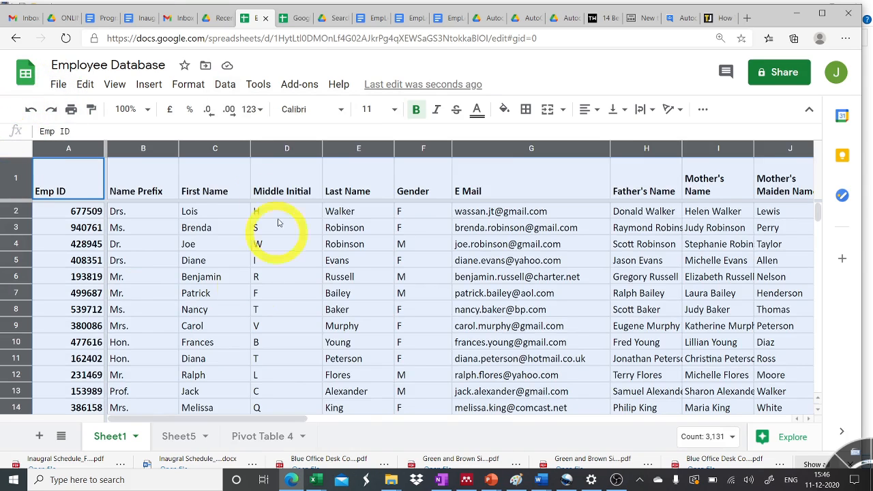
left_click(225, 85)
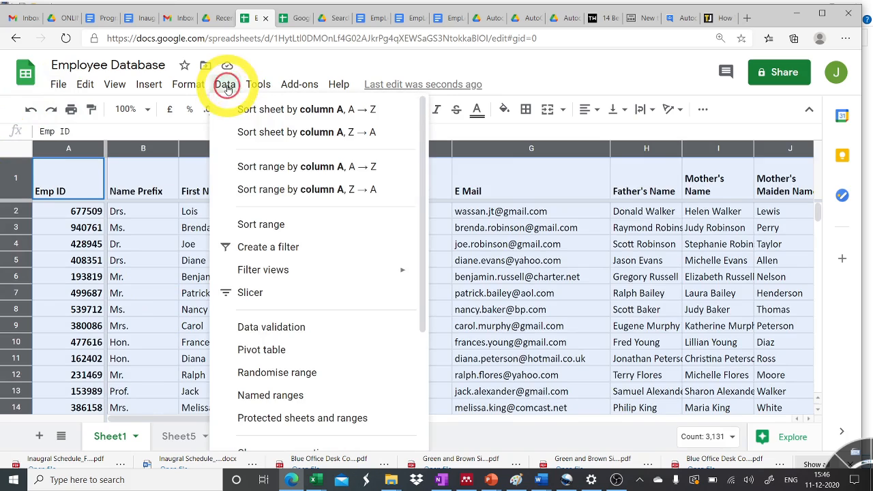
left_click(266, 351)
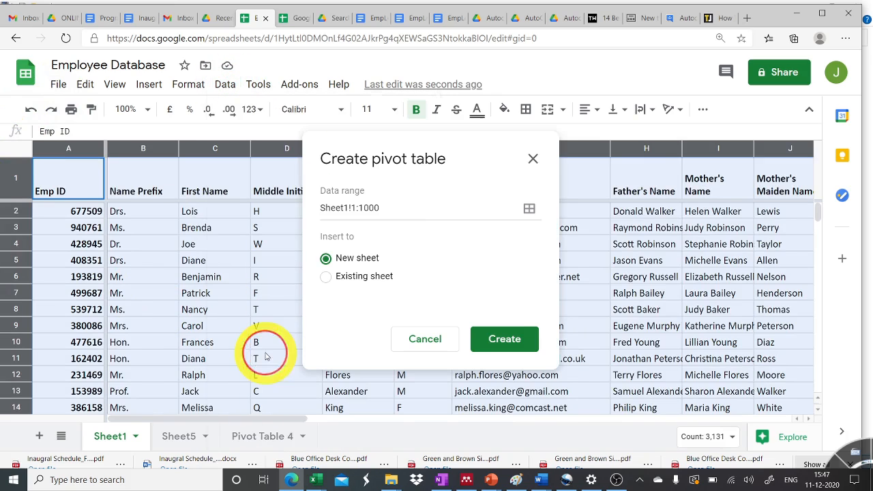
left_click(505, 339)
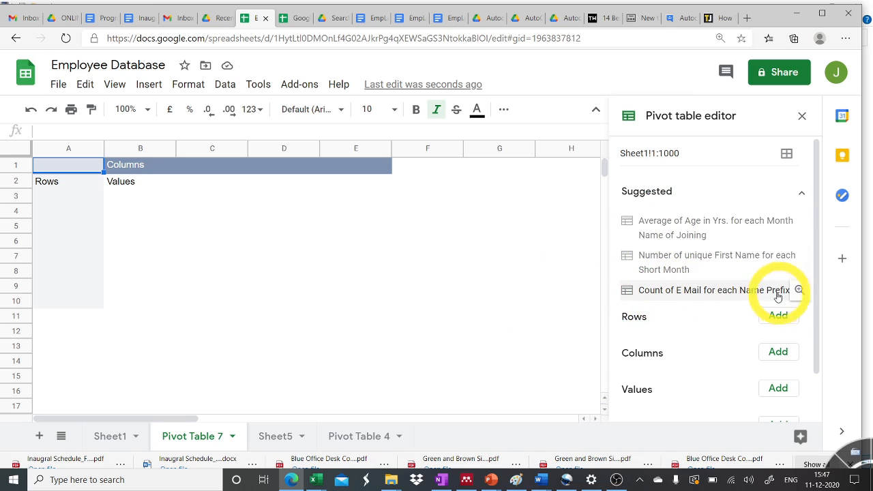
Step: Apply the suggested pivot layout "Count of E Mail for each Name Prefix" and widen column B
left_click(127, 437)
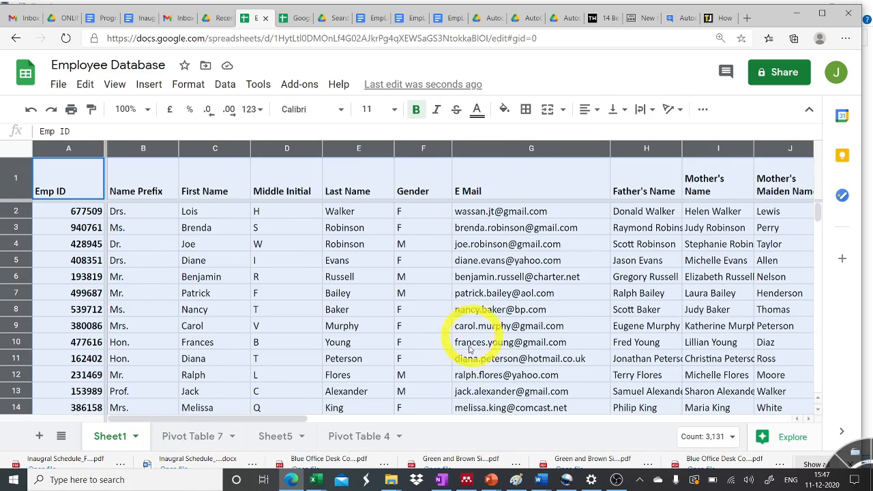
left_click(198, 444)
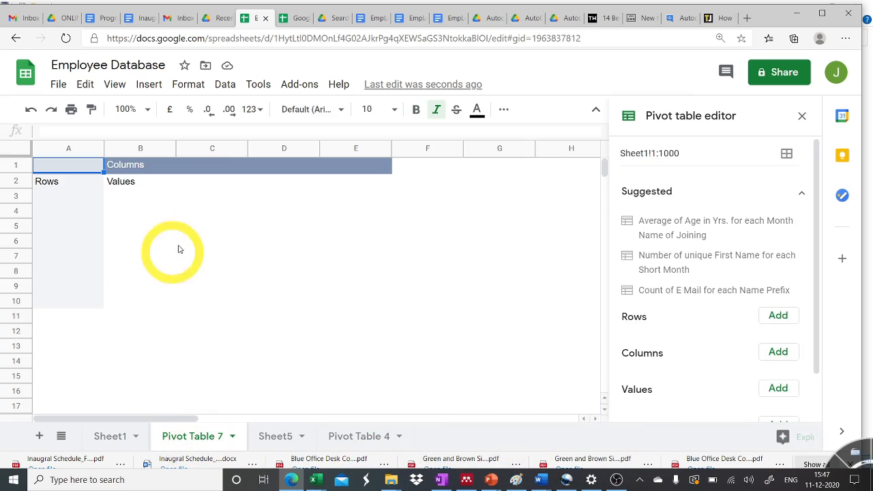
left_click(641, 290)
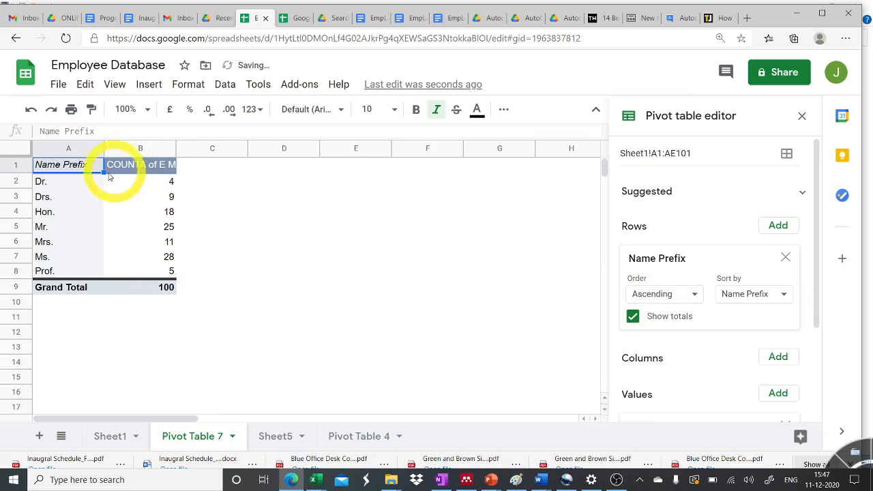
left_click_drag(174, 148, 217, 148)
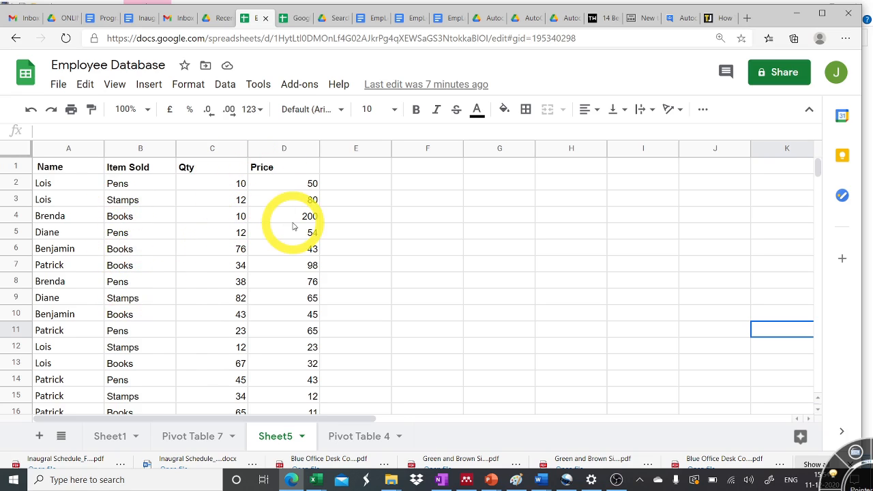
Step: Create another pivot table on a new sheet from all the data in Sheet5
left_click(21, 151)
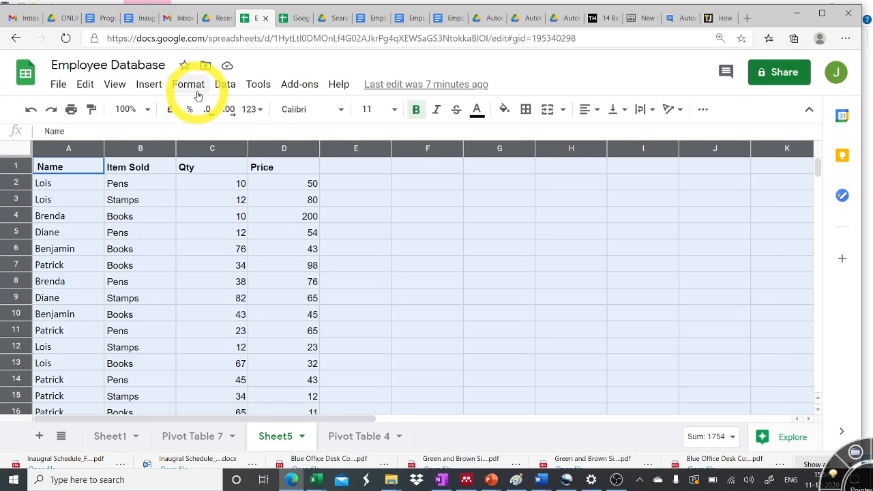
left_click(226, 85)
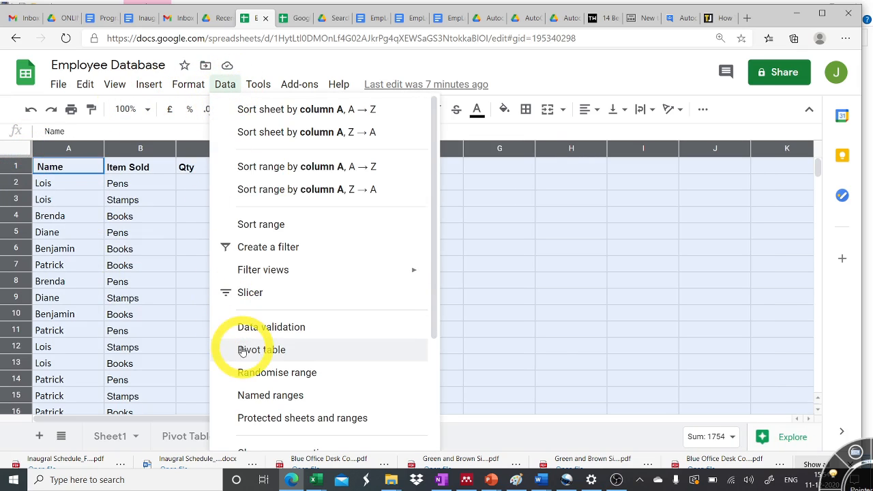
left_click(242, 351)
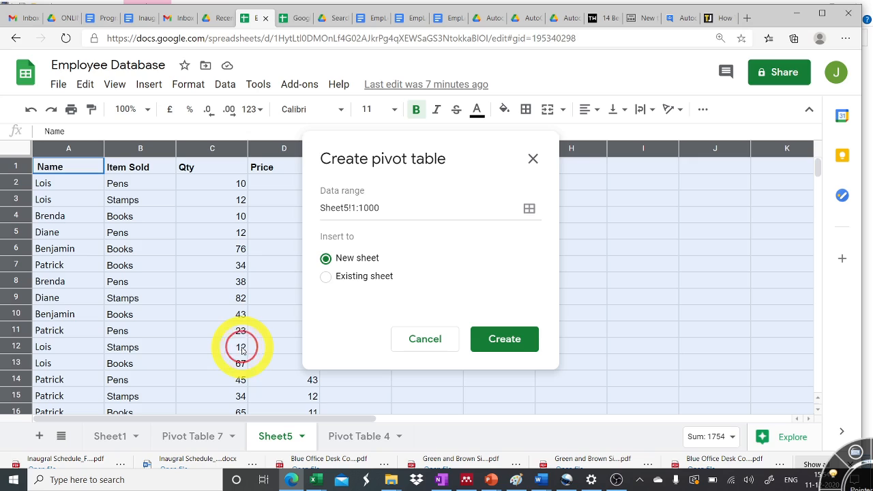
left_click(512, 338)
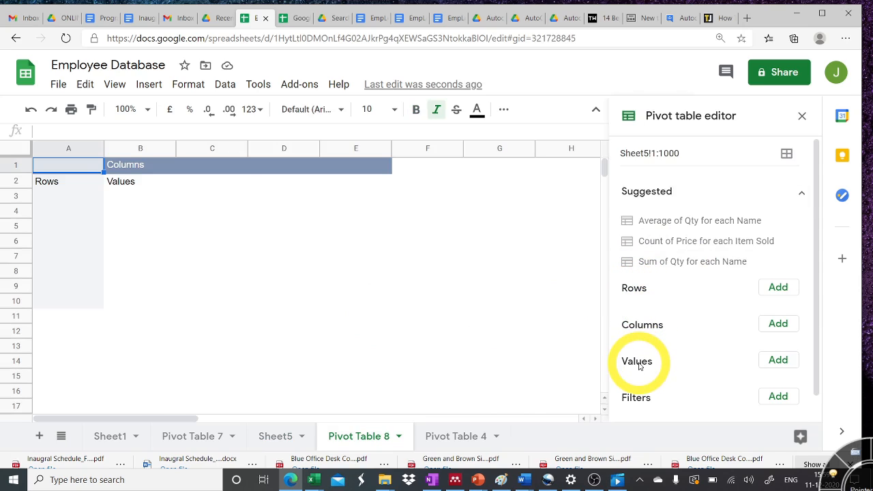
Step: Add Name as the pivot table's rows and Item Sold as its columns
left_click(778, 287)
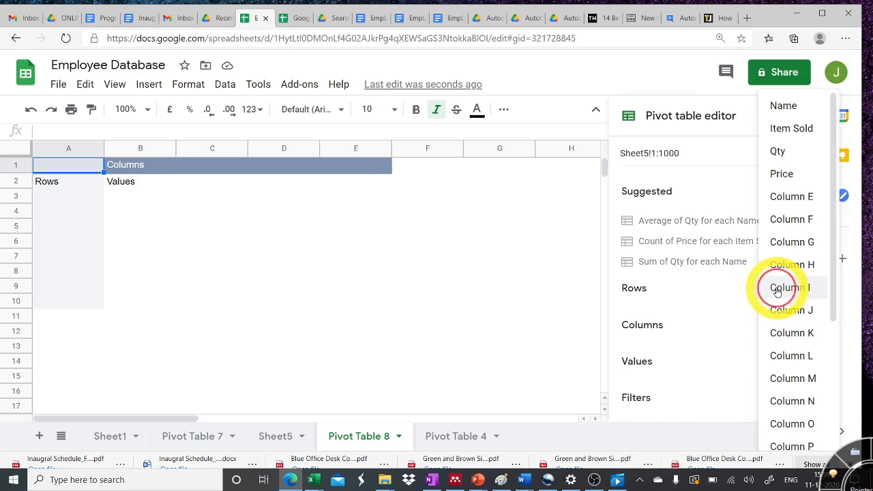
left_click(782, 107)
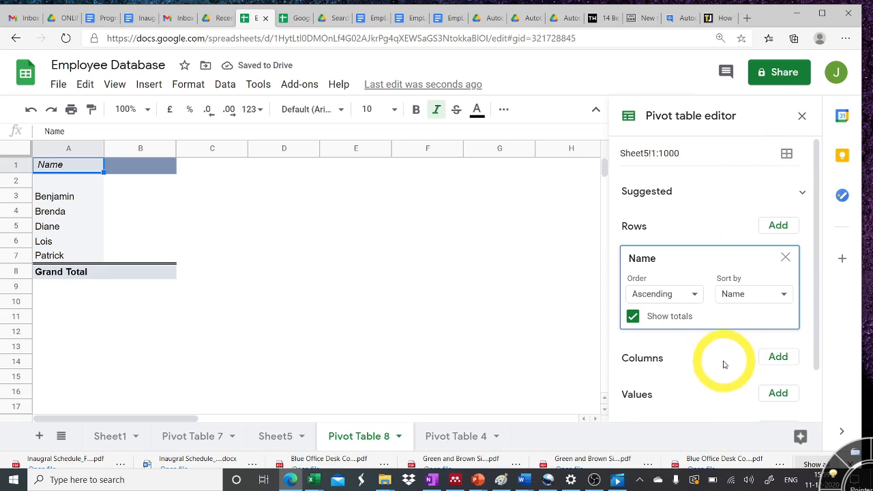
left_click(770, 358)
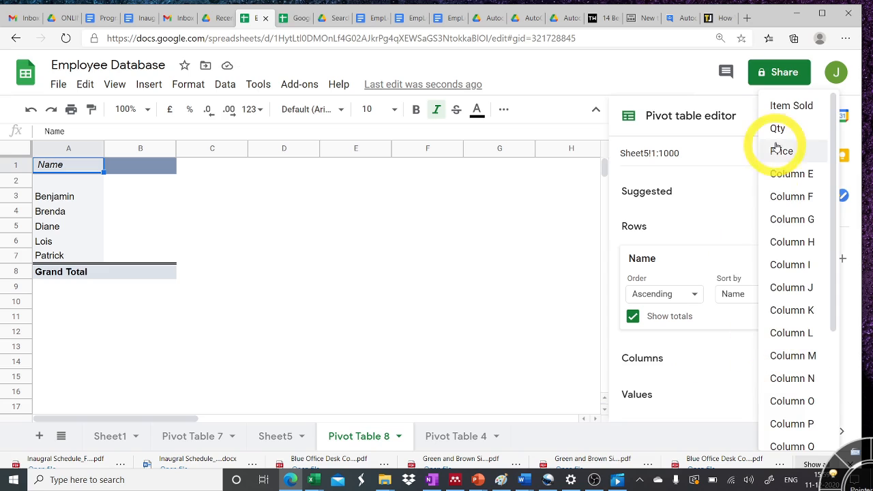
left_click(791, 106)
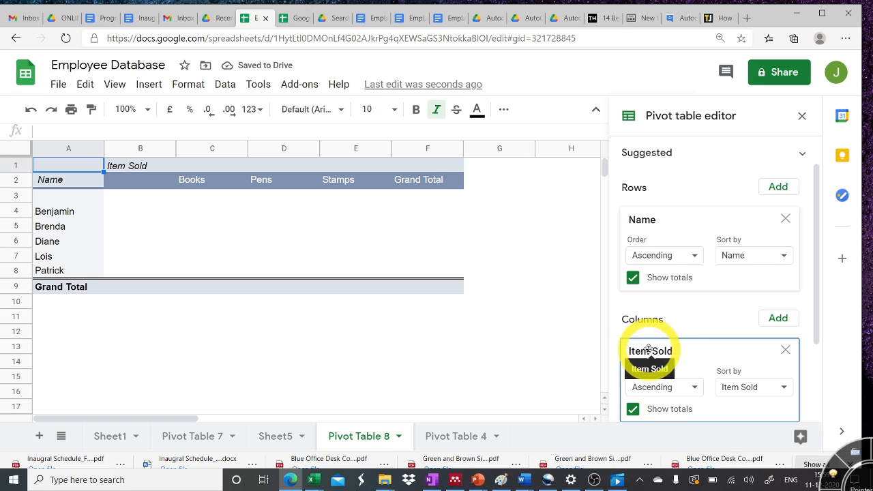
Step: Add Qty to the pivot table's values
scroll(659, 353, "down", 3)
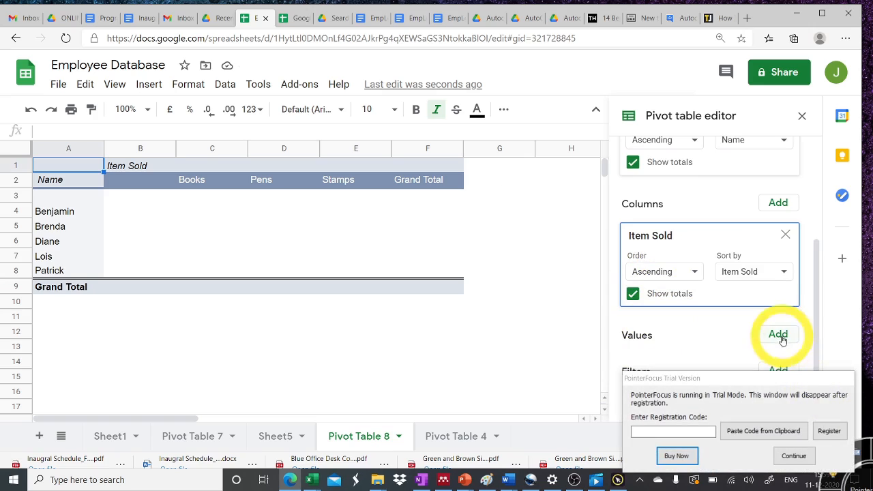
left_click(794, 455)
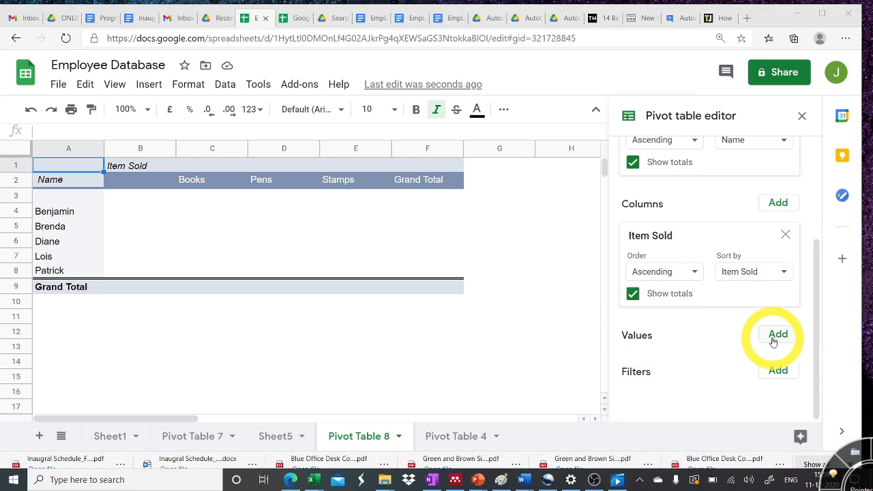
left_click(778, 335)
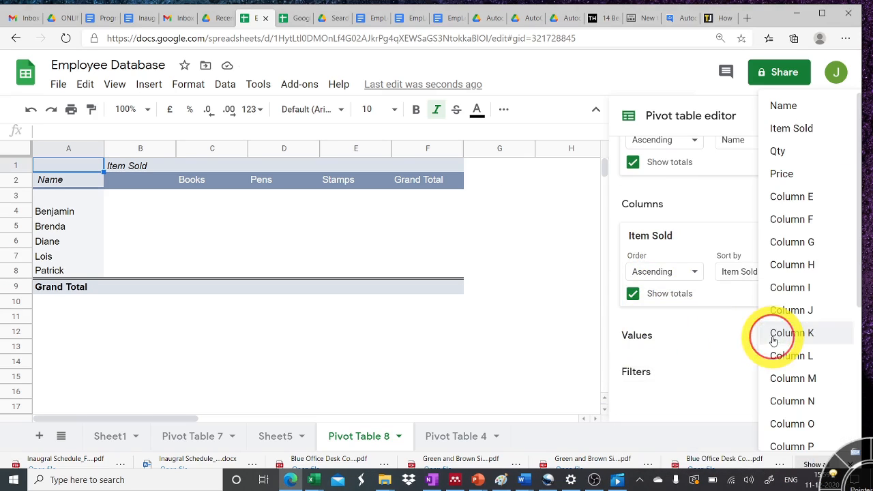
left_click(777, 152)
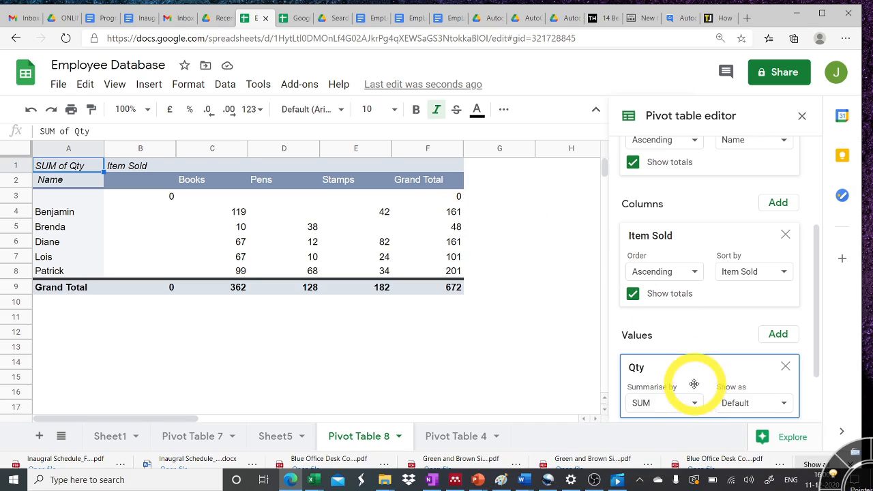
Step: Add a pivot table filter on the Qty field
scroll(694, 387, "down", 1)
scroll(695, 387, "down", 1)
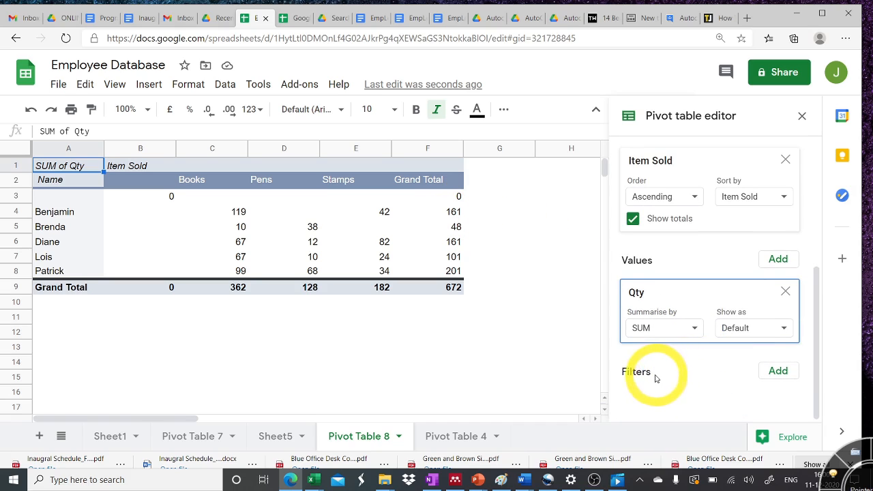
left_click(778, 372)
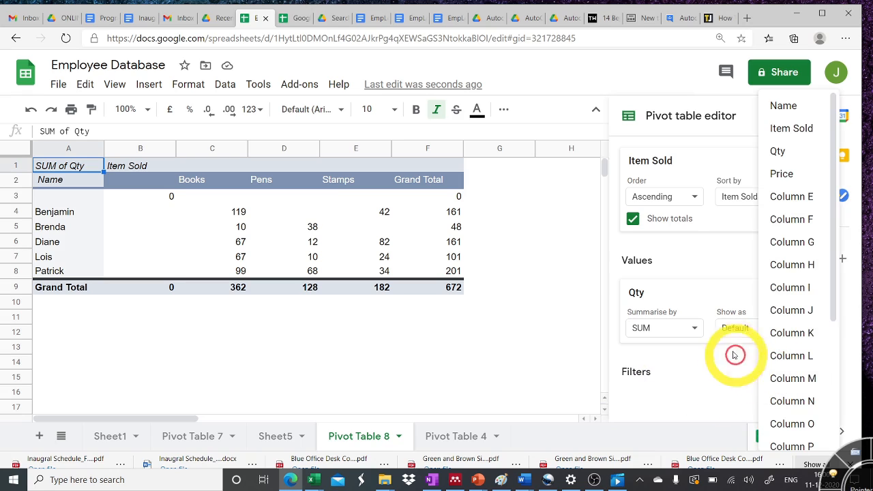
left_click(775, 151)
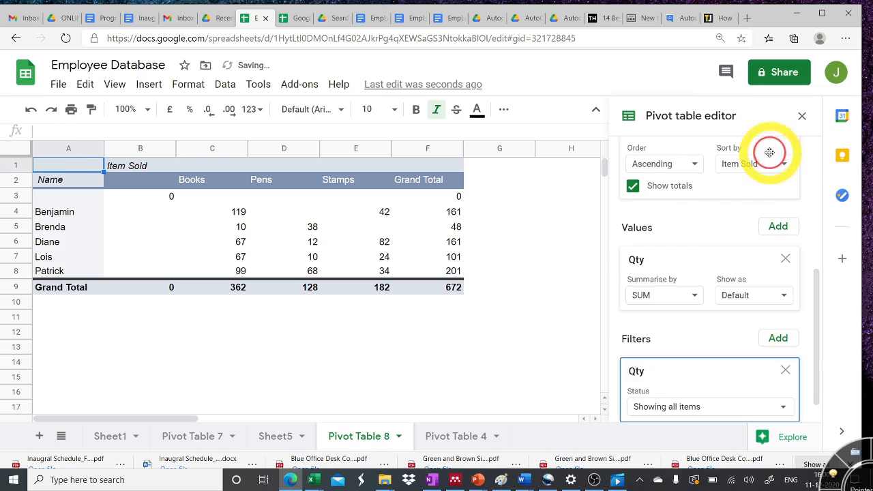
Step: Set the Qty filter condition to greater than 50 and apply it
left_click(686, 384)
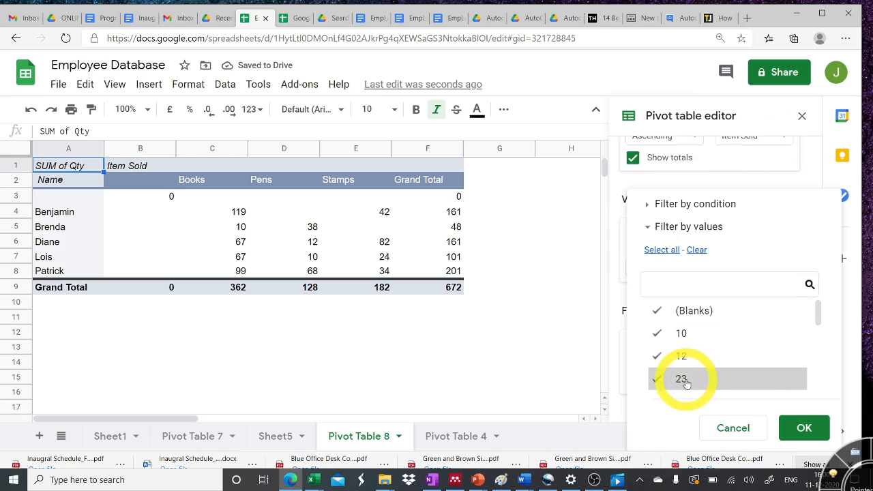
left_click(670, 206)
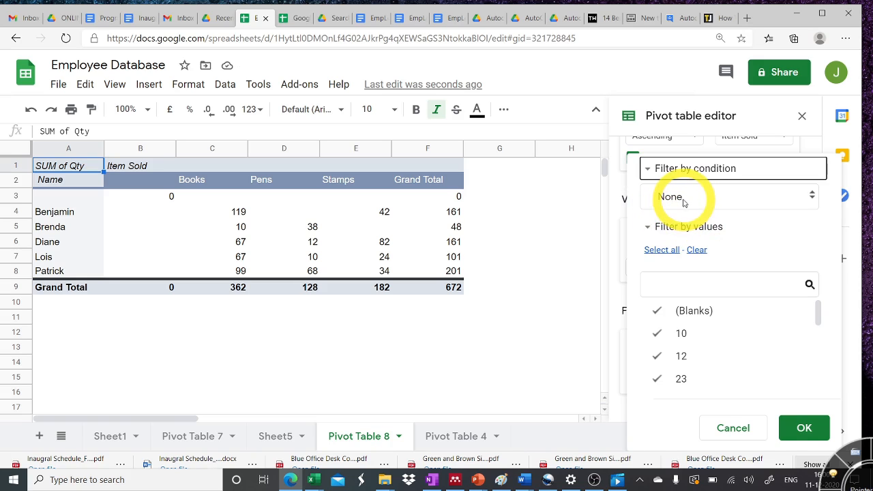
left_click(683, 198)
scroll(716, 331, "down", 3)
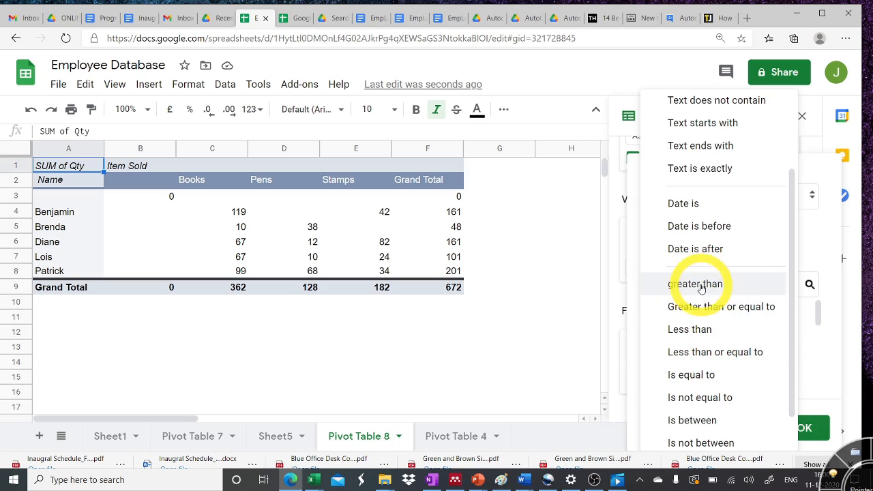
left_click(699, 284)
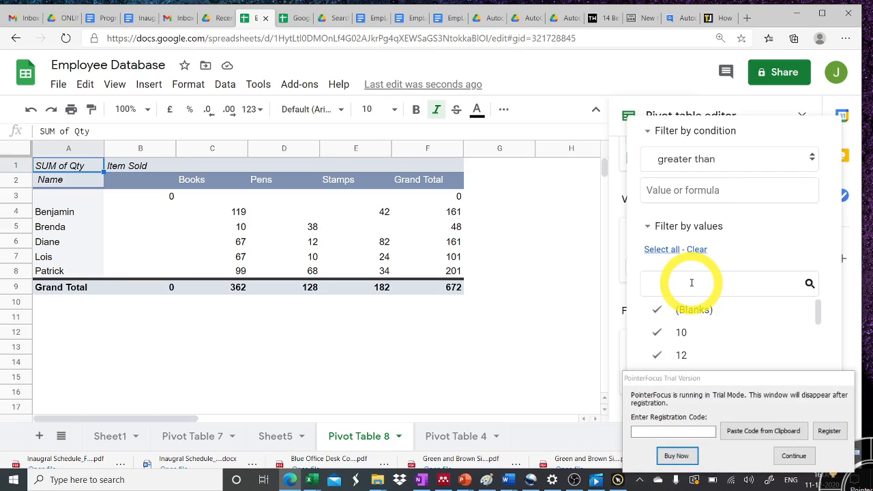
left_click(793, 455)
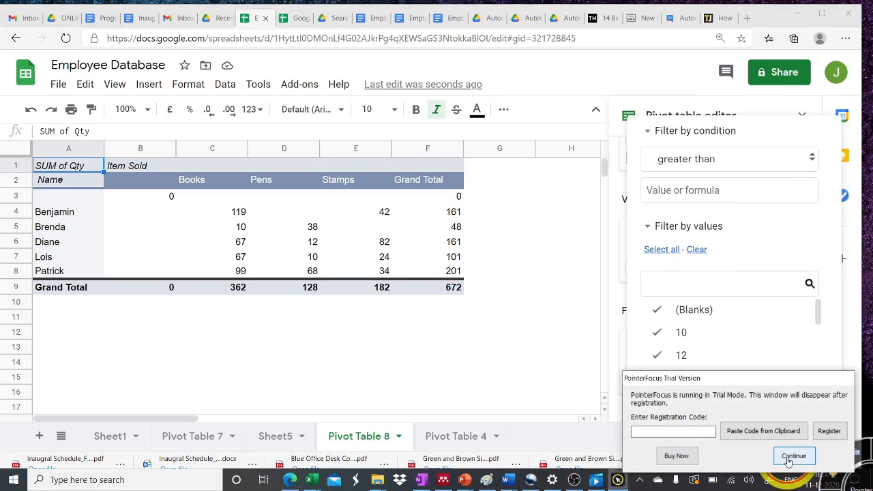
left_click(703, 193)
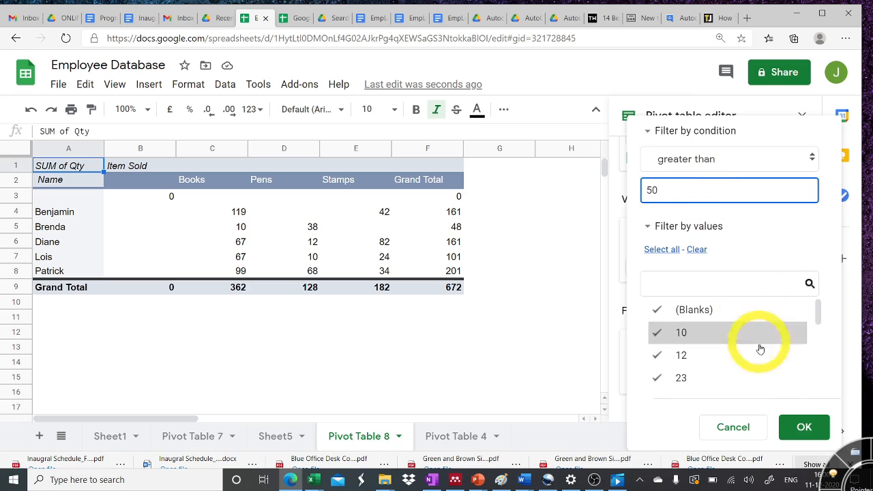
left_click(814, 429)
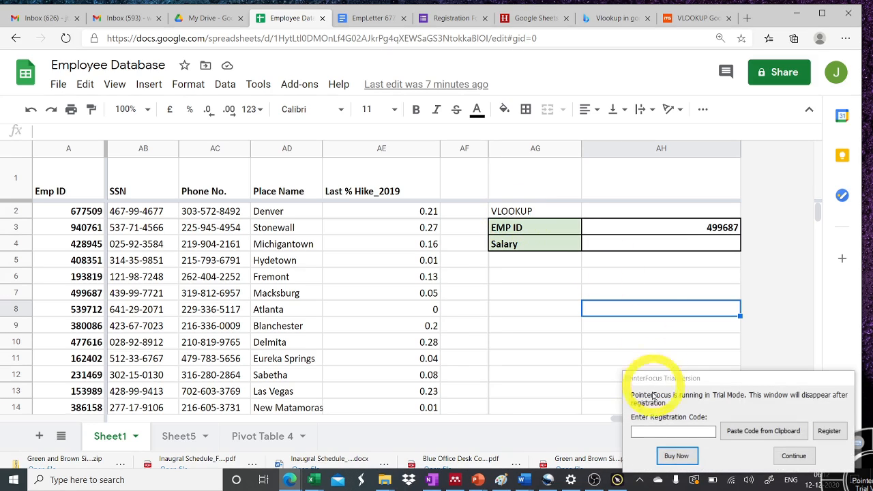
Step: Start a VLOOKUP formula in the empty Salary cell AH4, using the EMP ID cell AH3 as the search key
left_click(793, 456)
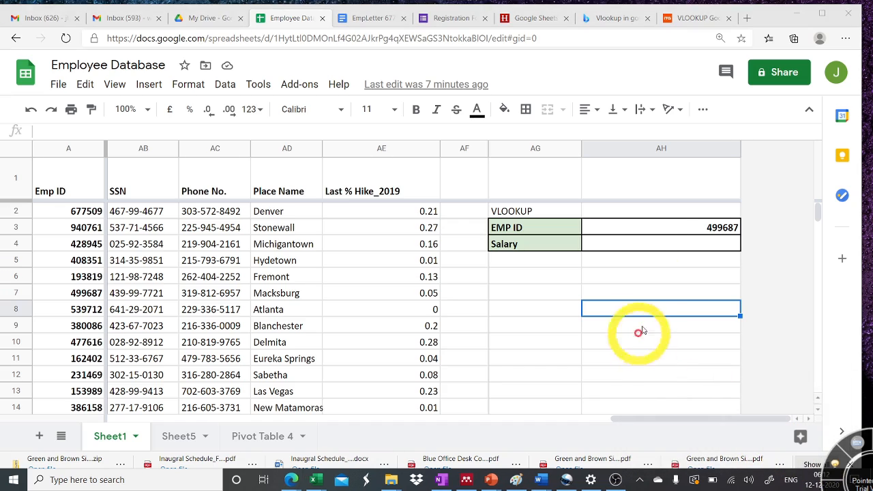
left_click(625, 244)
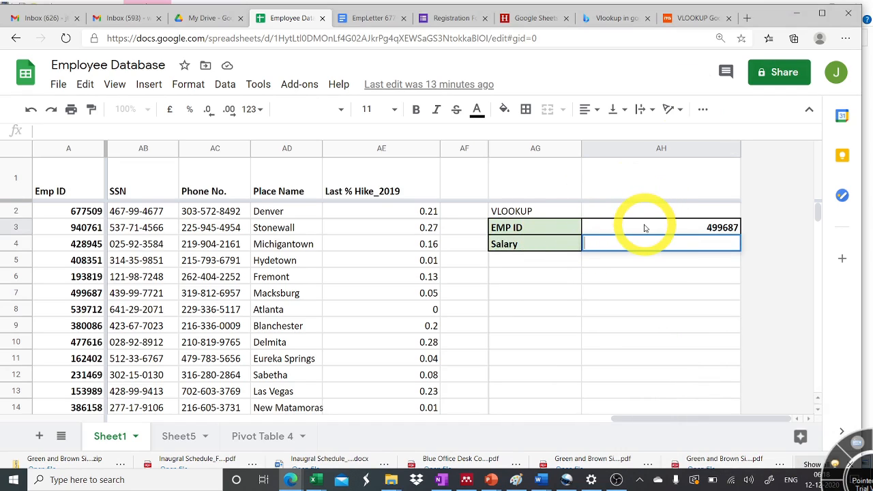
double_click(629, 240)
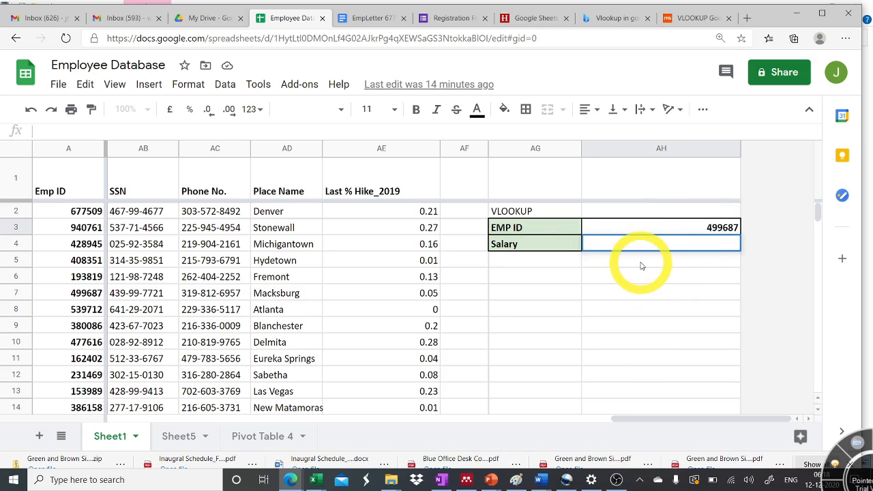
type("=vloo")
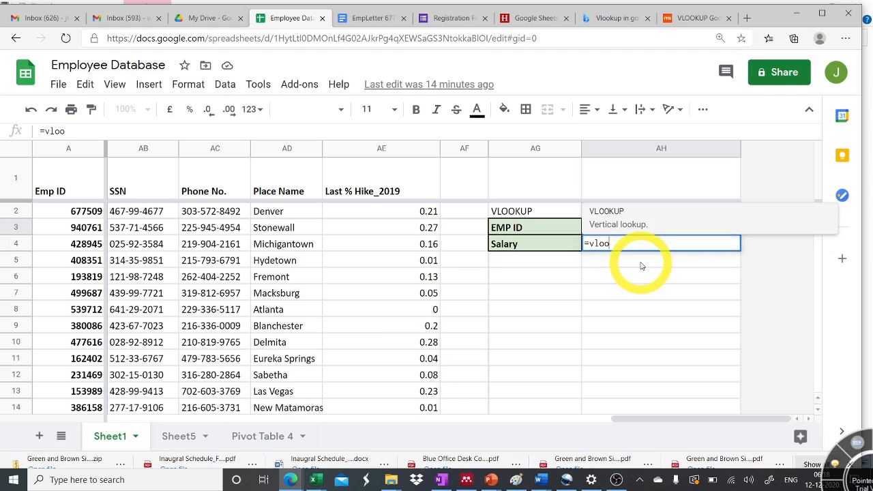
type("kup(")
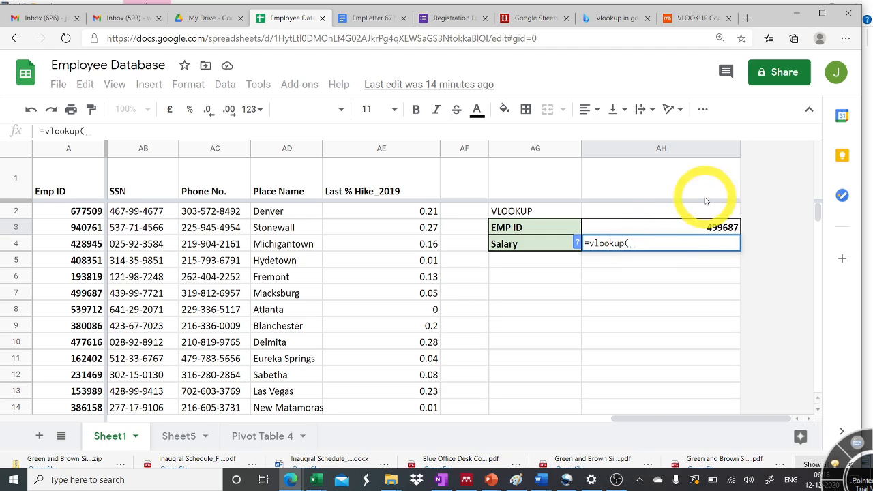
left_click(693, 227)
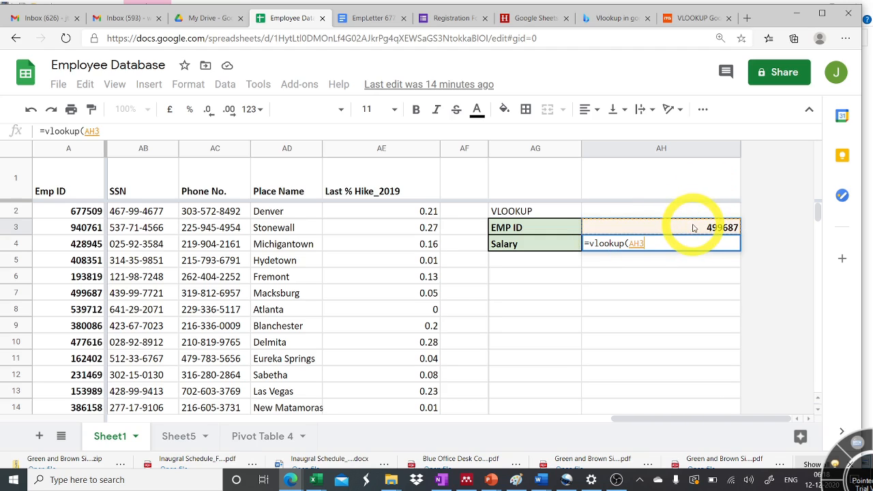
type(",")
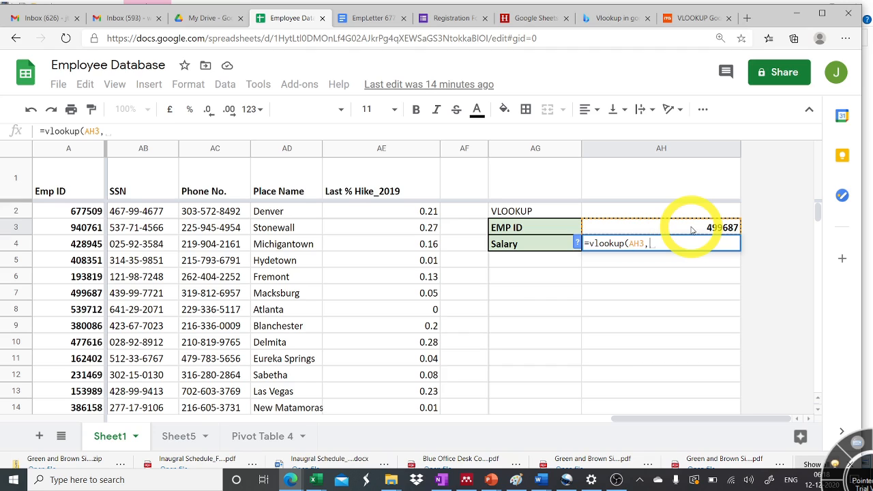
Step: Enter A1:AE101 as the lookup range in the VLOOKUP formula and dismiss the trial notice
type("A1")
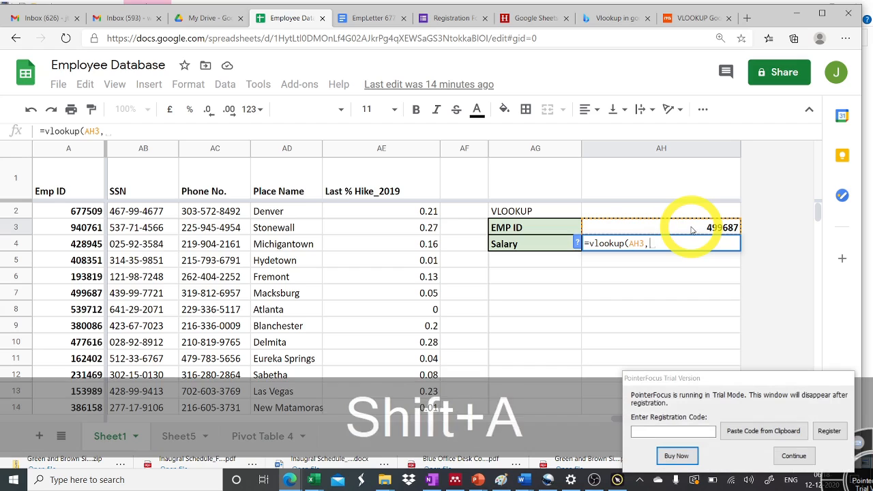
type(":")
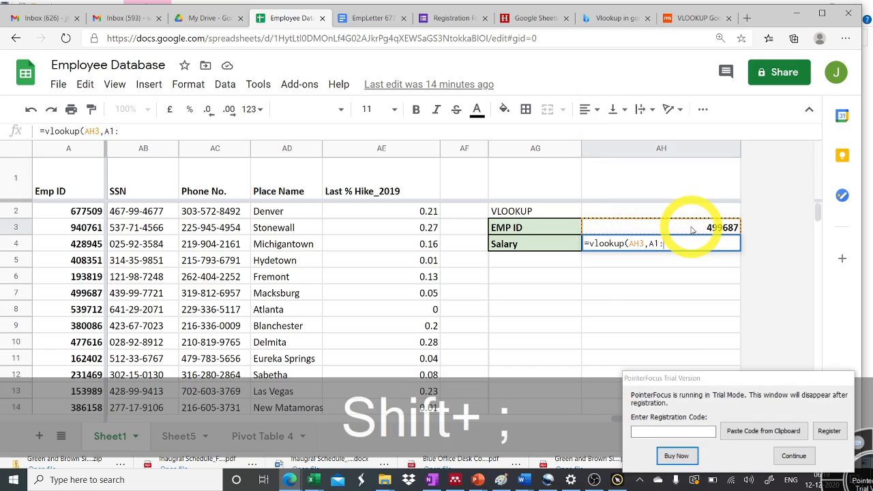
type("AE101")
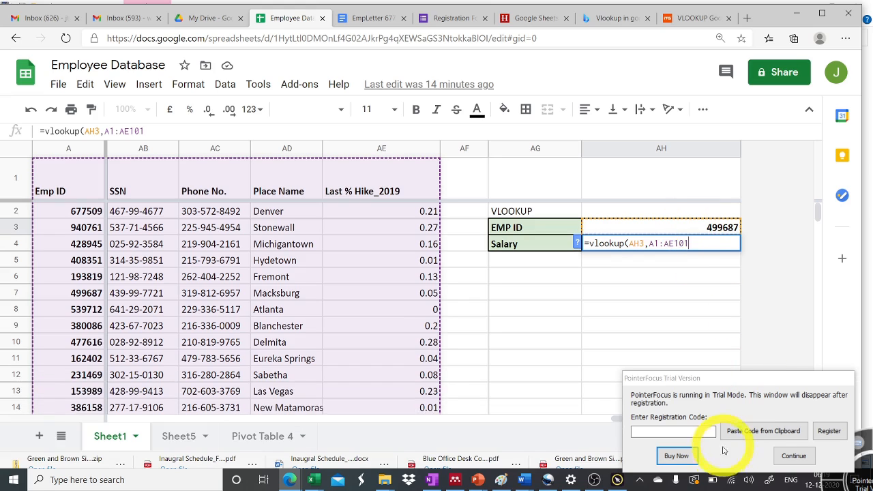
left_click(792, 456)
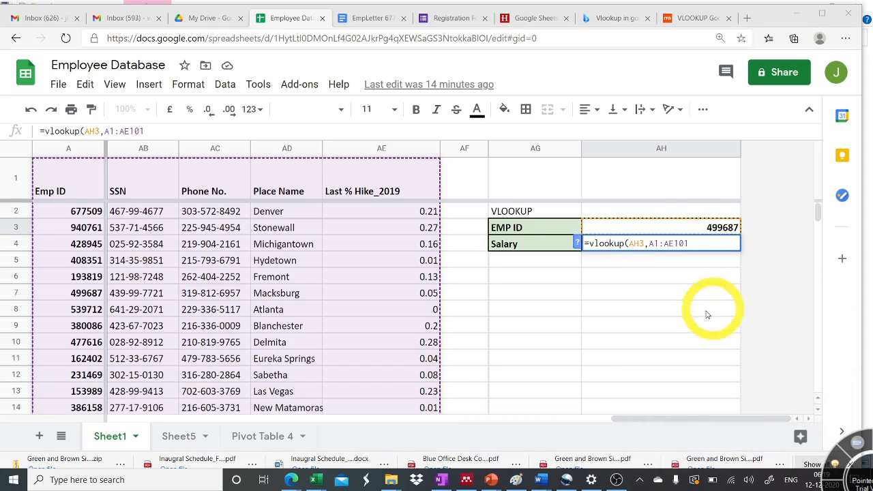
left_click(711, 244)
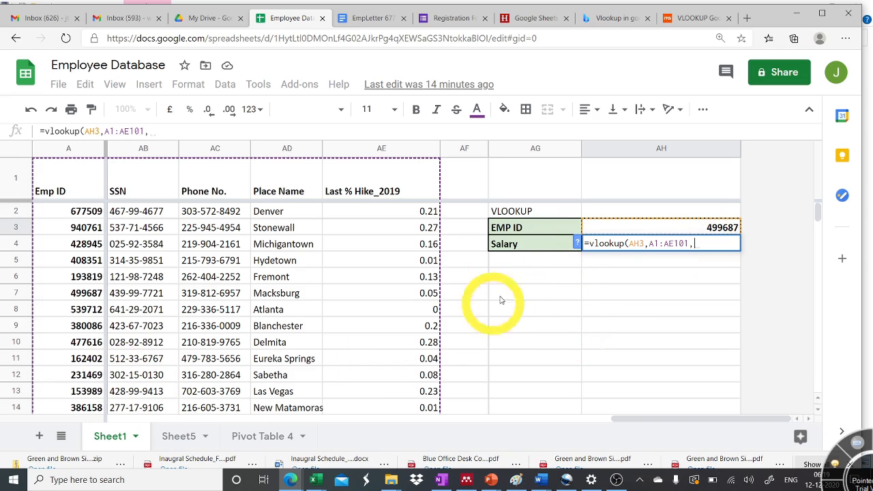
Step: Complete the VLOOKUP formula with column index 26 for Salary and FALSE for an exact match, and enter it
left_click_drag(624, 418, 121, 471)
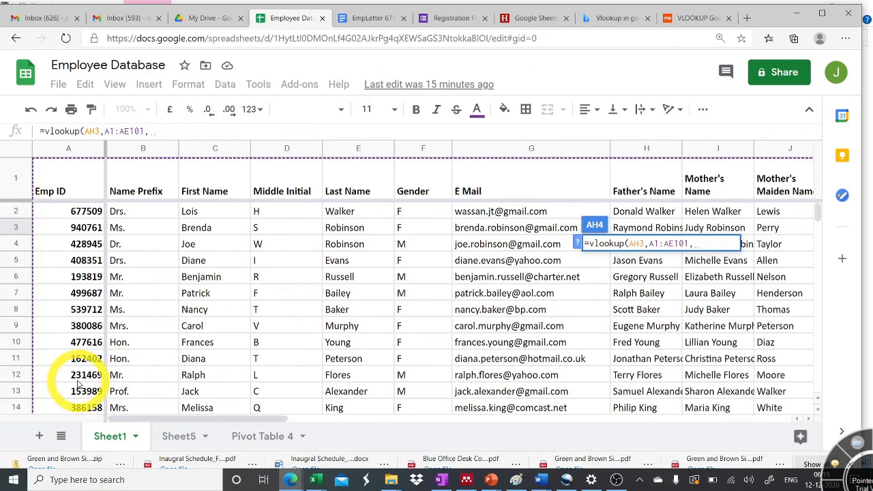
left_click_drag(211, 424, 524, 452)
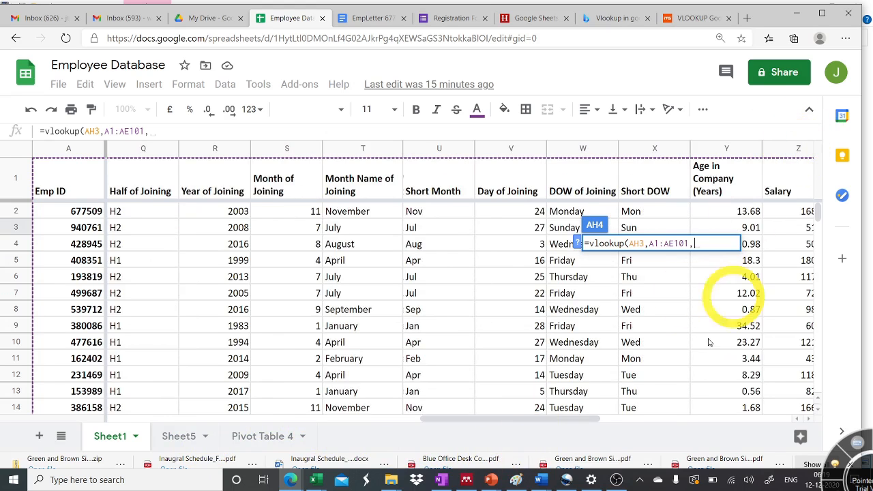
left_click_drag(601, 417, 760, 418)
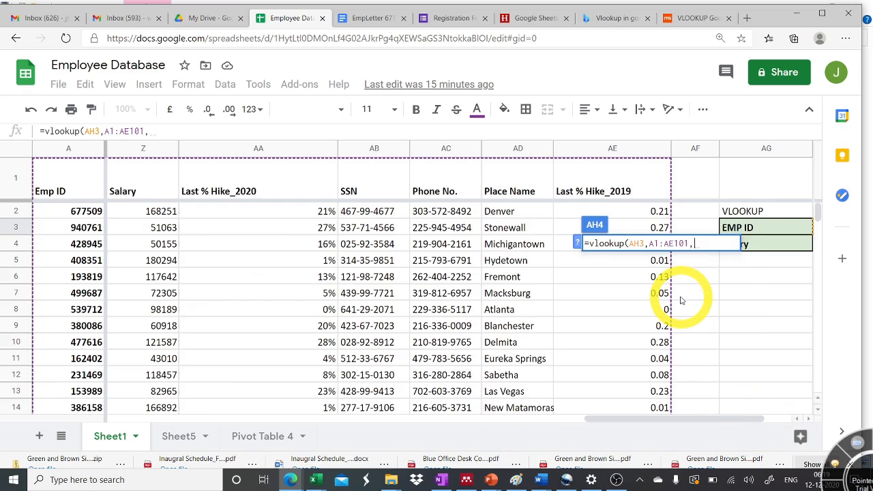
type("26")
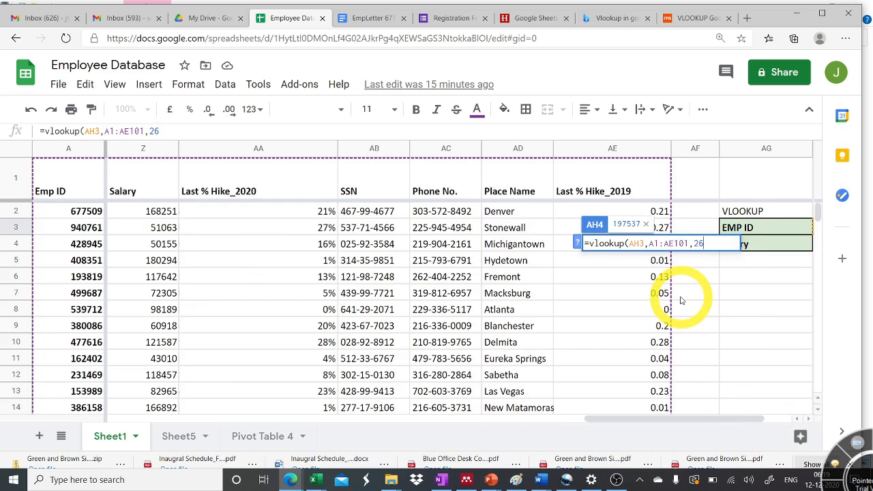
type(",")
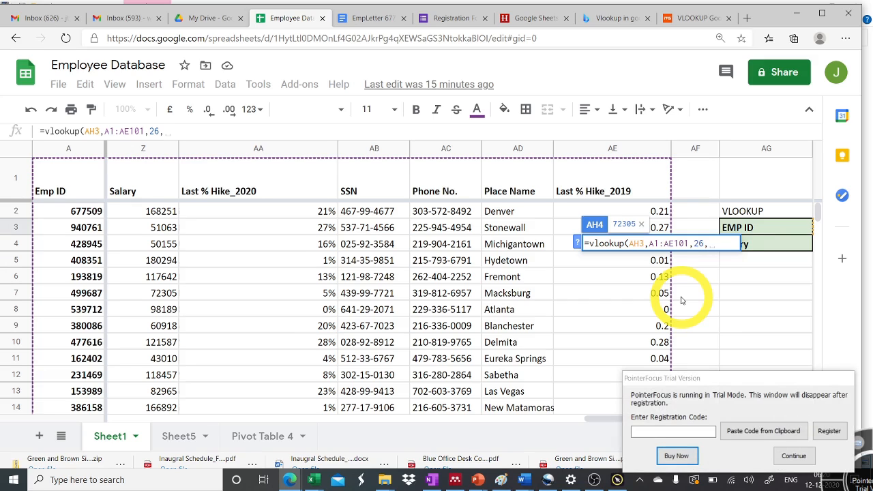
type("FAL")
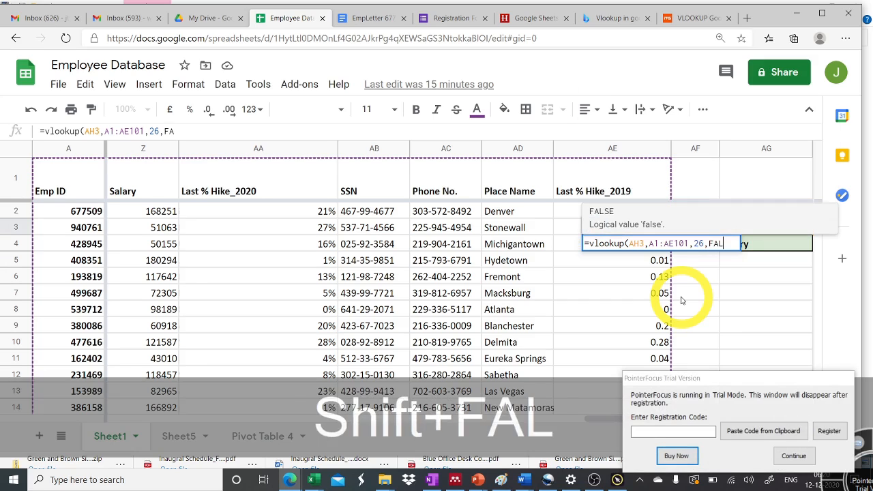
type("SE)")
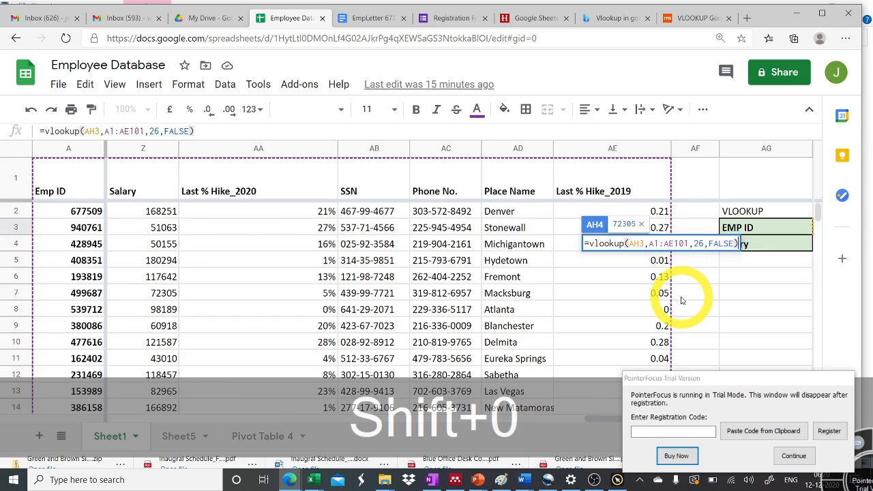
key("Return")
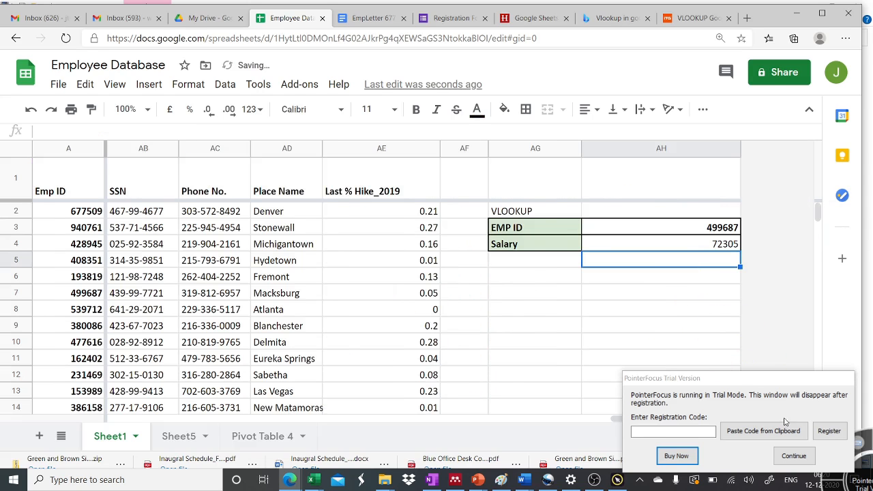
left_click(794, 456)
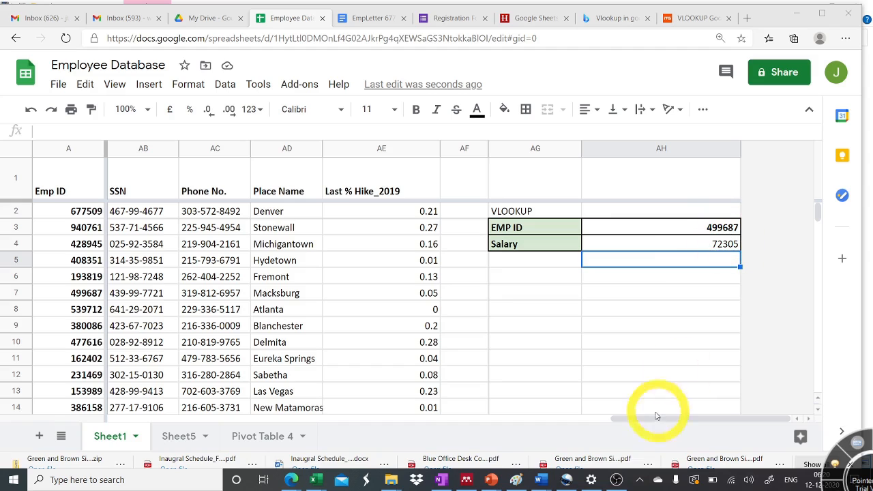
left_click_drag(643, 418, 407, 472)
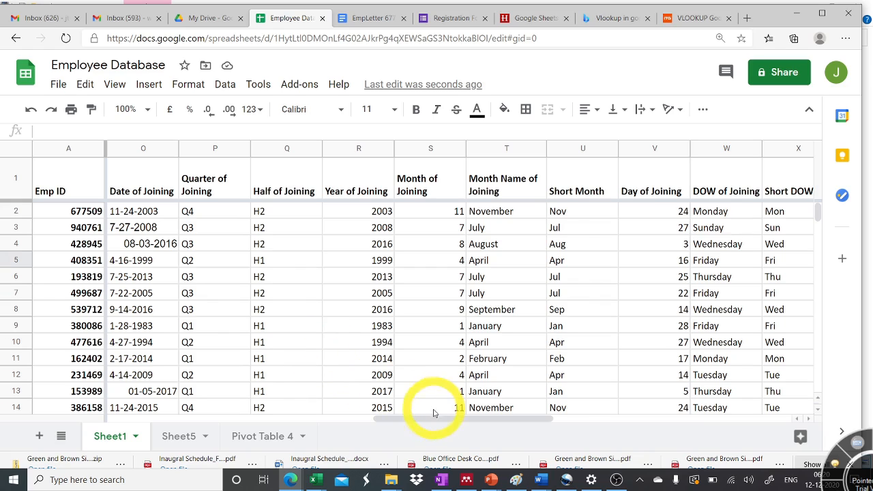
left_click_drag(425, 418, 704, 428)
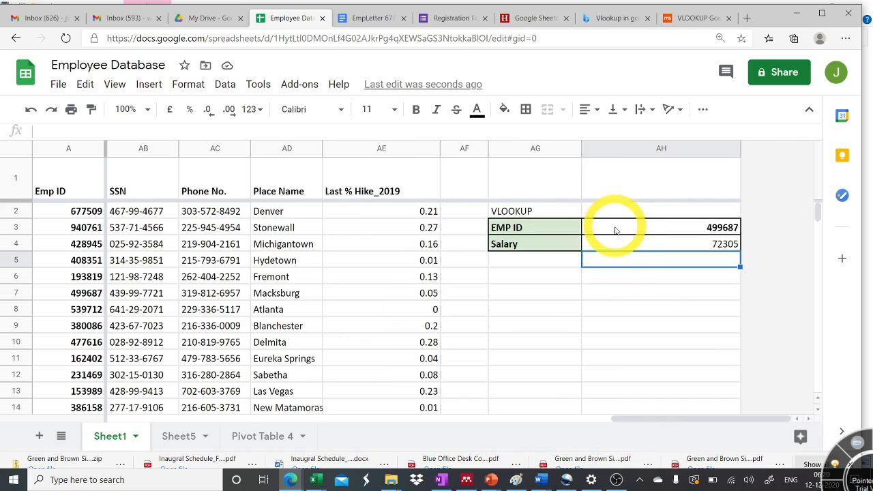